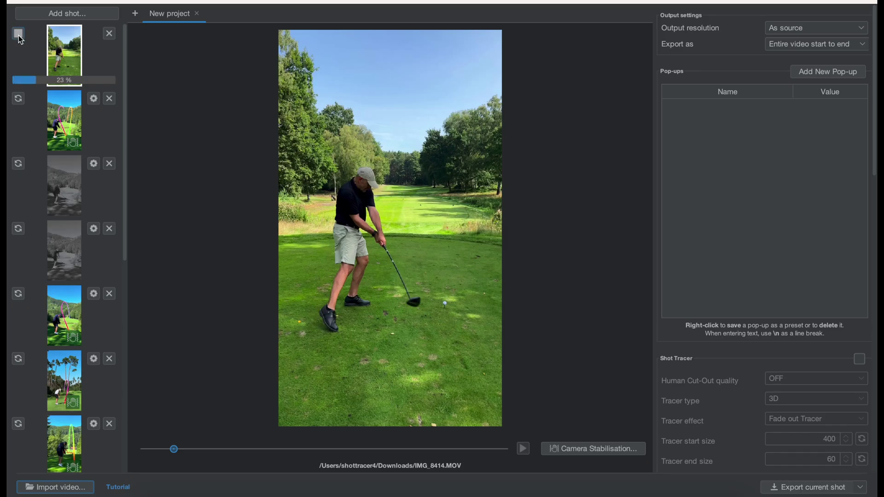
Step: Stop the first shot's processing, open Camera Stabilisation and mark a stationary point on the grass
click(19, 33)
click(98, 34)
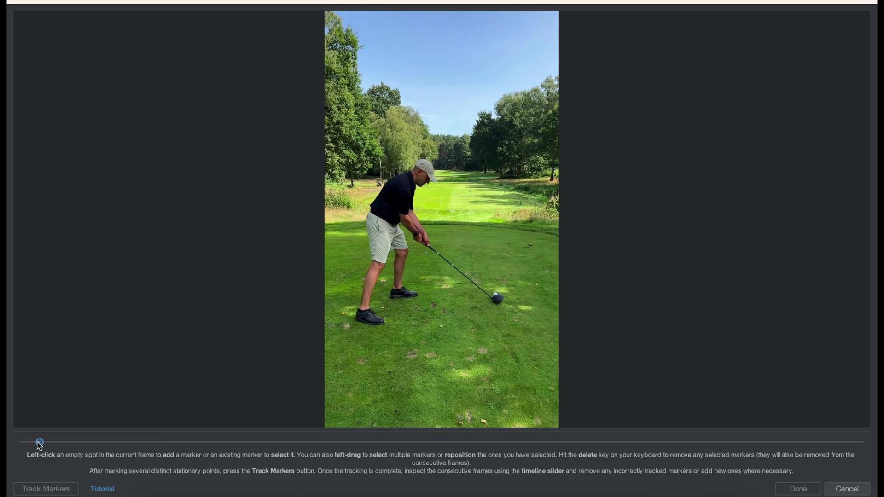
click(497, 412)
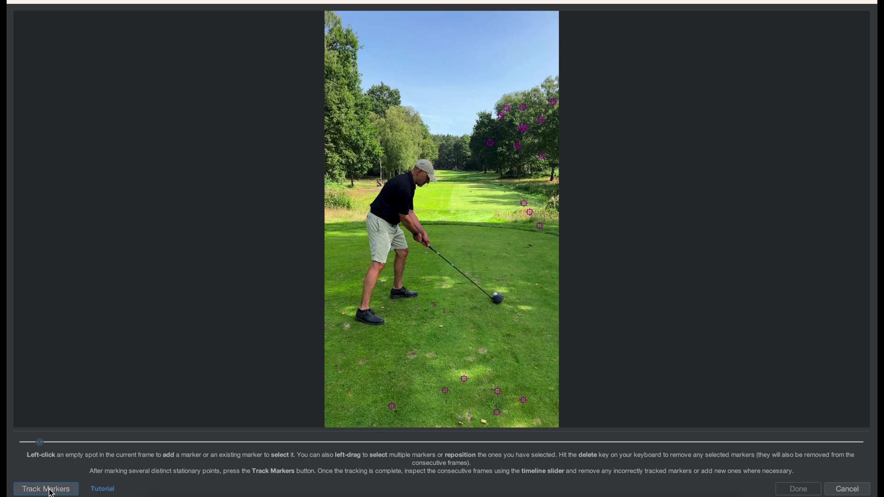
Step: Track the stationary markers through the clip, rerunning tracking, then accept the stabilisation with Done
click(51, 490)
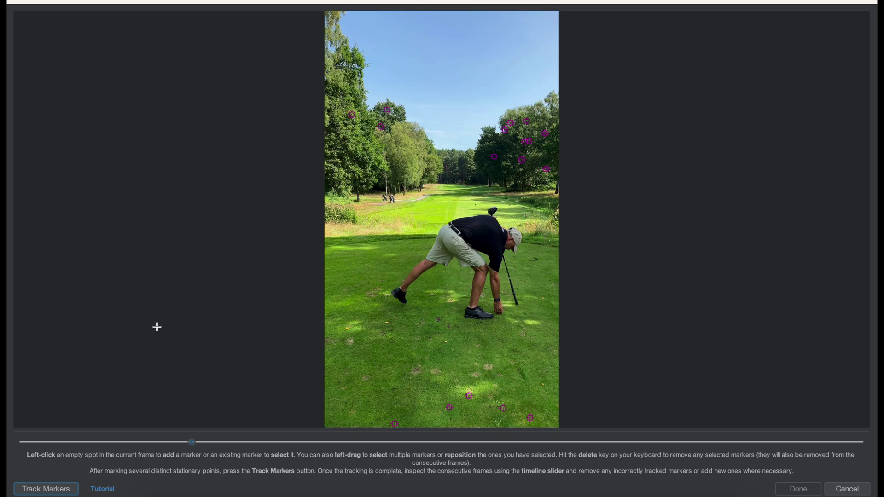
click(43, 490)
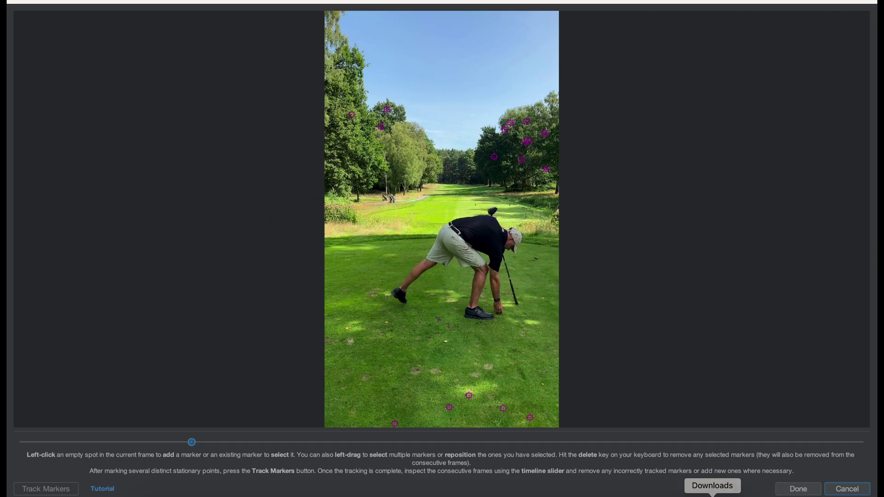
click(799, 490)
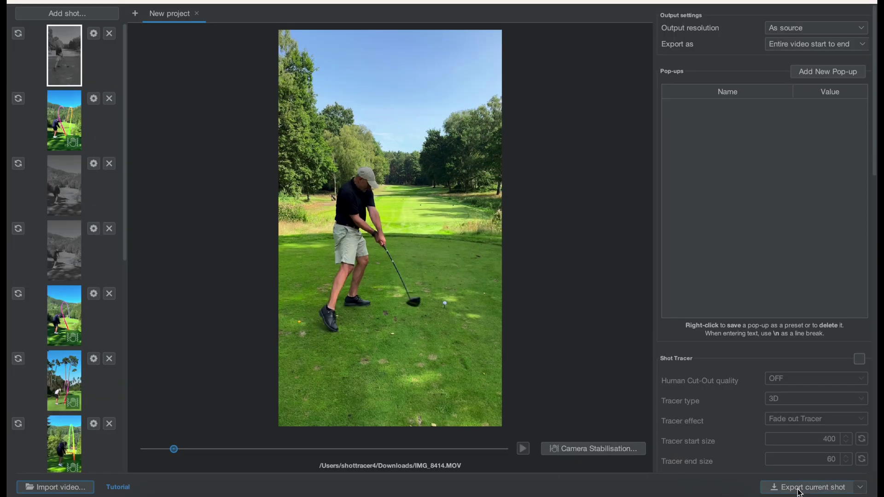
Step: Start a Key Framing tracer for the first shot and set impact two frames ahead
click(94, 35)
click(126, 43)
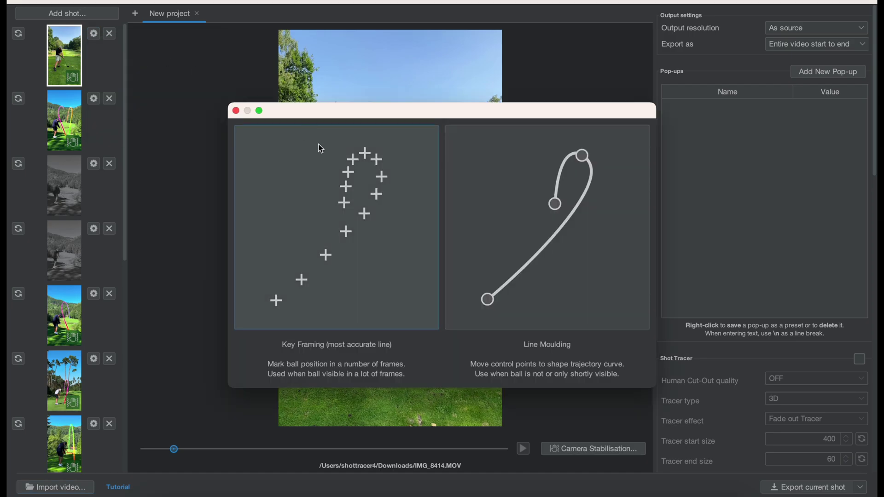
click(330, 173)
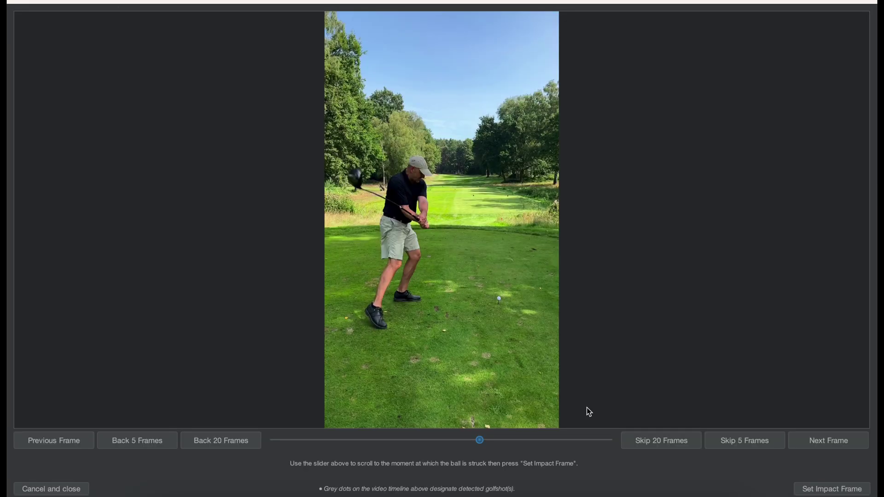
click(819, 444)
click(819, 444)
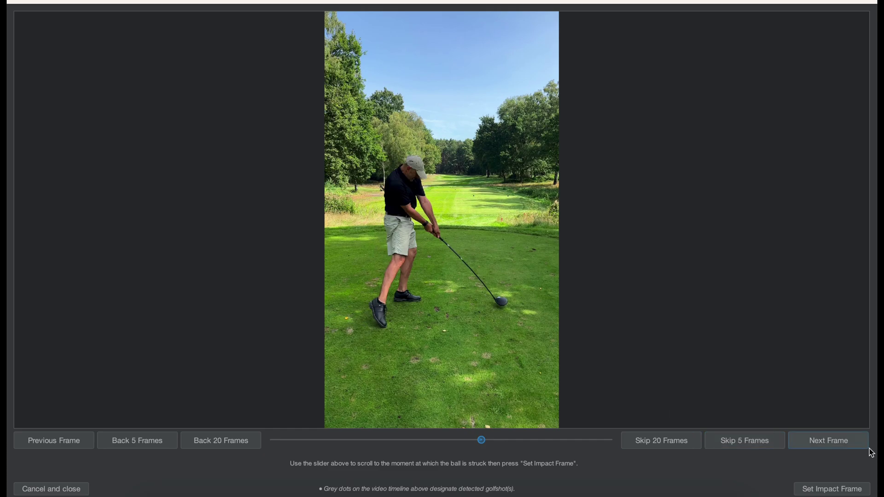
click(842, 491)
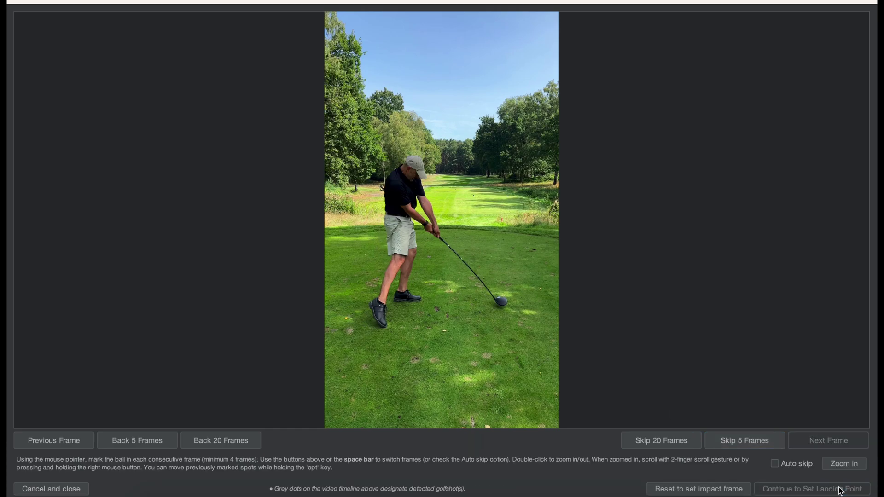
Step: Mark the ball at impact and through its early flight frames, zoomed in on the video
click(500, 297)
key(space)
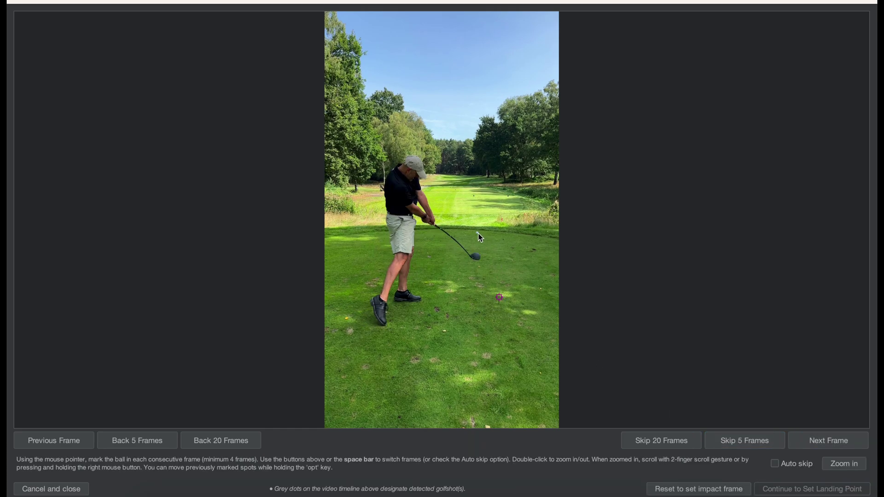
click(845, 464)
key(space)
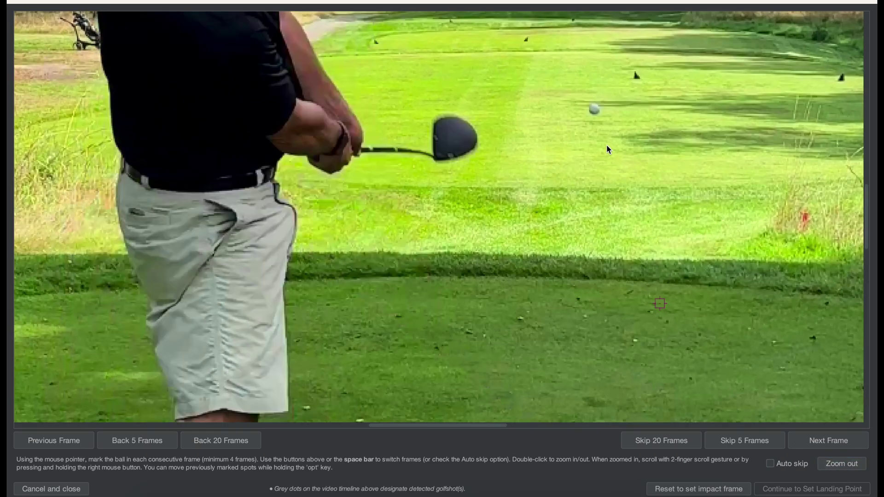
scroll(596, 114, up, 2)
key(space)
scroll(589, 173, up, 3)
key(space)
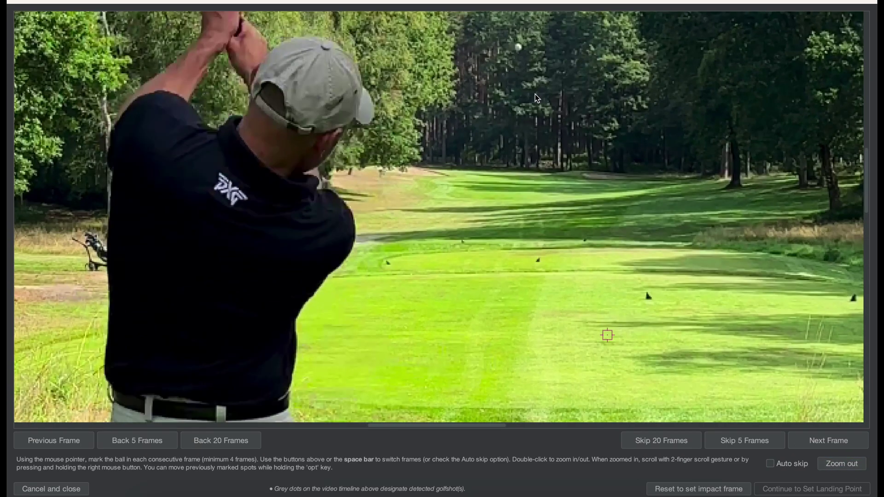
scroll(535, 94, up, 3)
click(546, 156)
key(space)
scroll(540, 124, up, 3)
key(space)
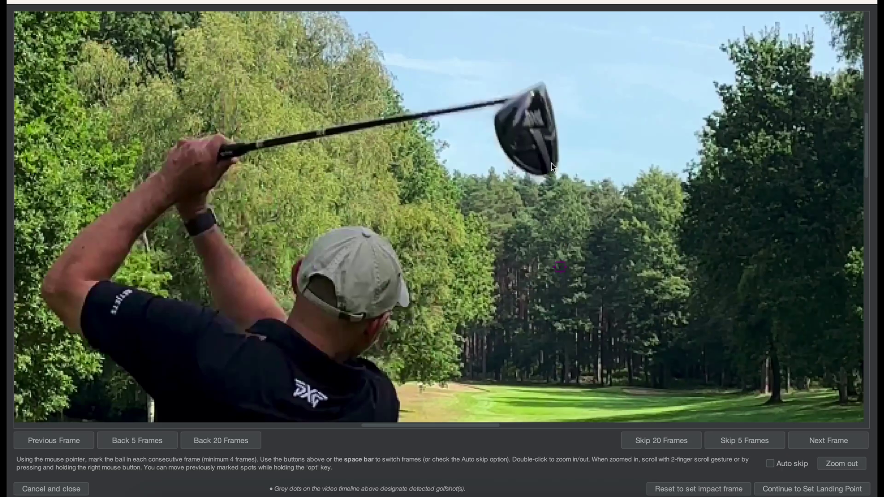
key(space)
click(526, 139)
key(space)
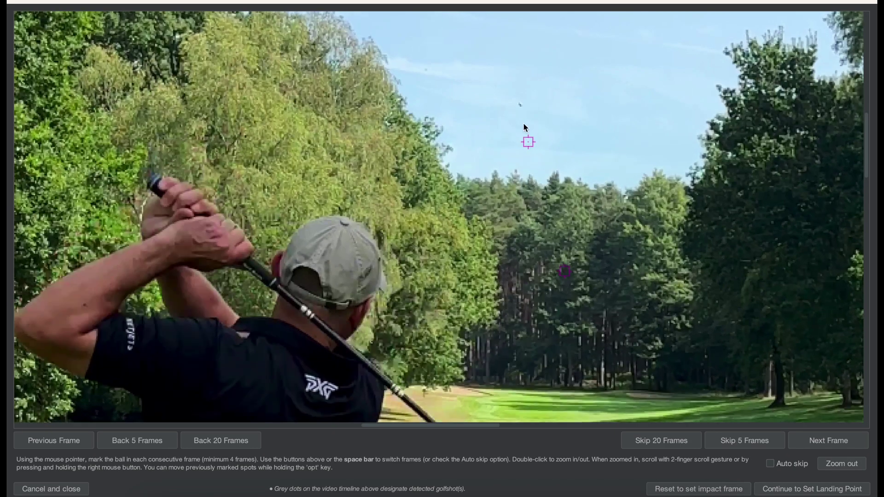
key(space)
click(518, 86)
Step: Keep marking the ball frame by frame up to the top of its climb and beyond
scroll(519, 87, up, 3)
key(space)
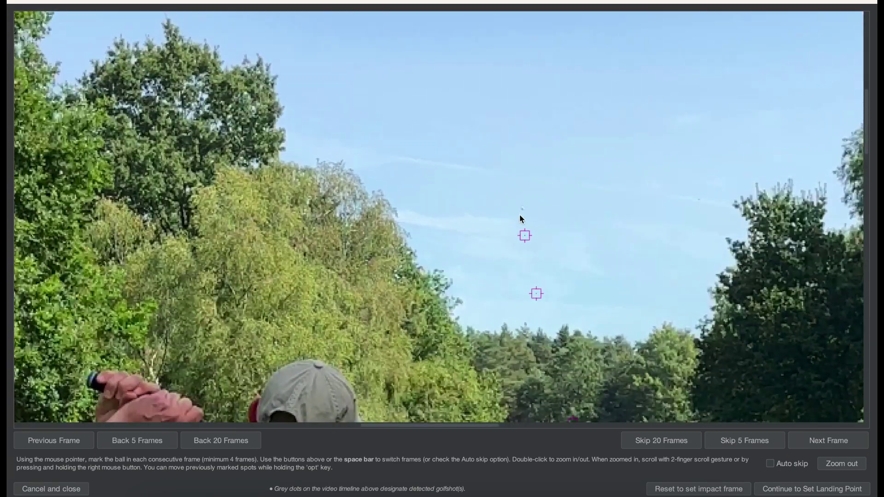
key(space)
click(523, 206)
key(space)
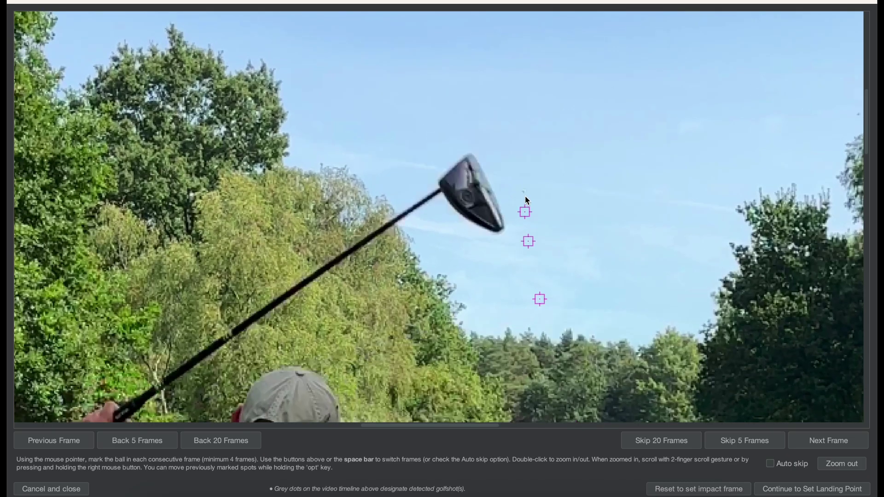
key(space)
click(523, 192)
key(space)
key(space)
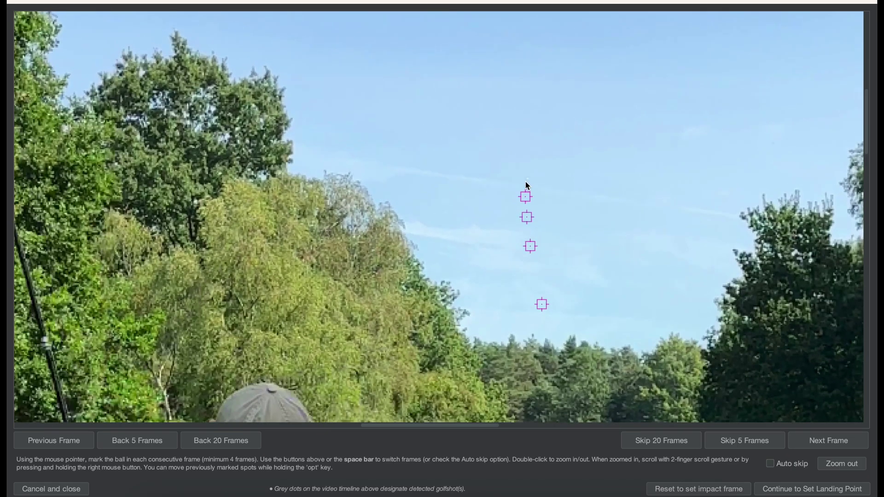
scroll(526, 179, up, 1)
click(526, 183)
key(space)
key(space)
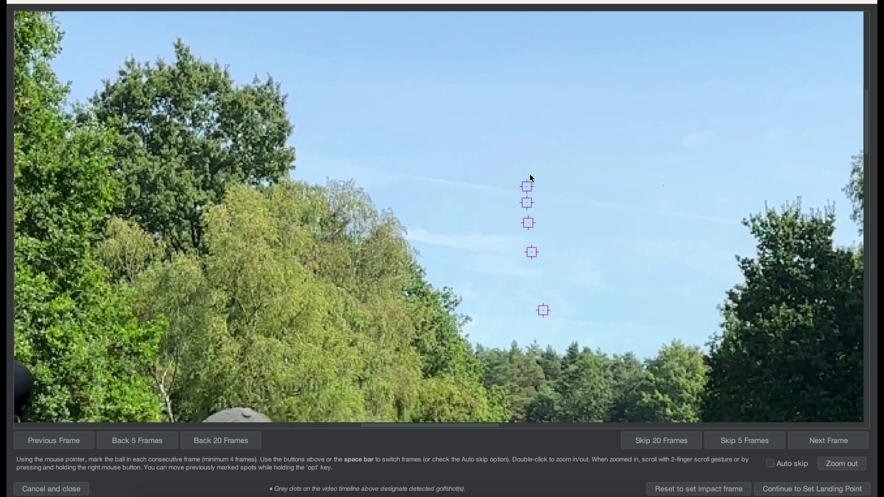
click(529, 173)
scroll(549, 180, up, 1)
key(space)
key(space)
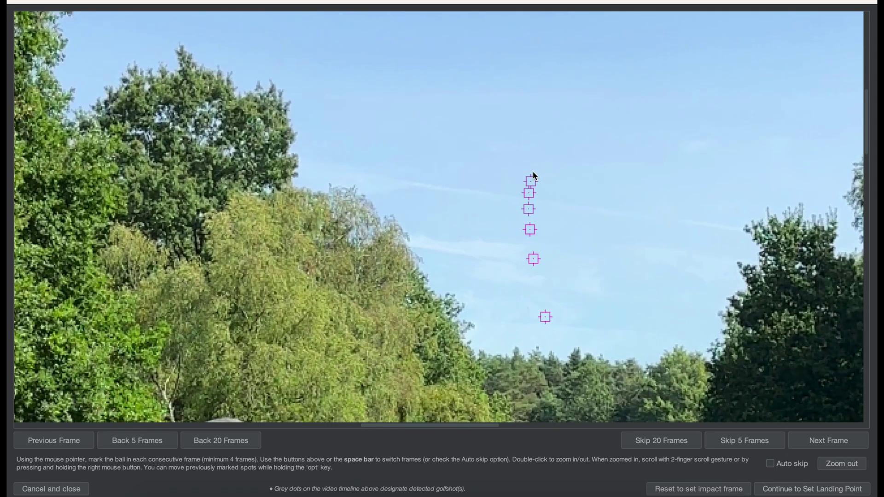
click(533, 172)
scroll(548, 174, up, 1)
key(space)
key(space)
click(535, 172)
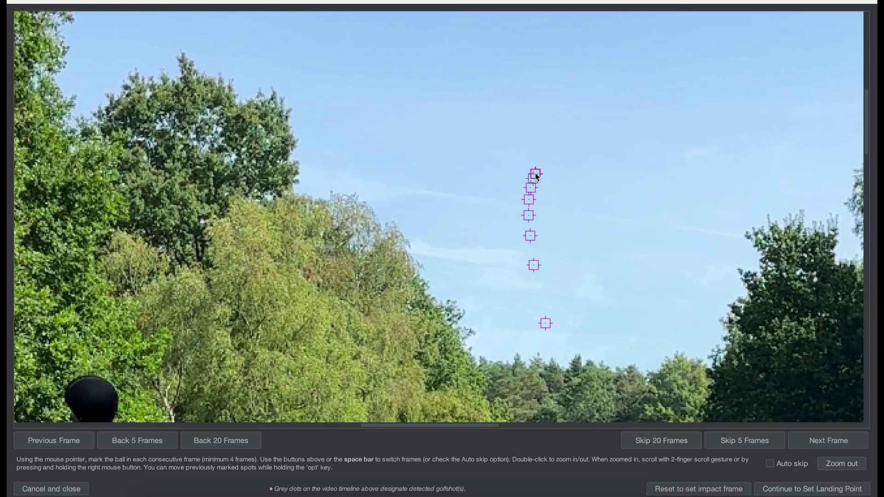
scroll(536, 173, up, 1)
key(space)
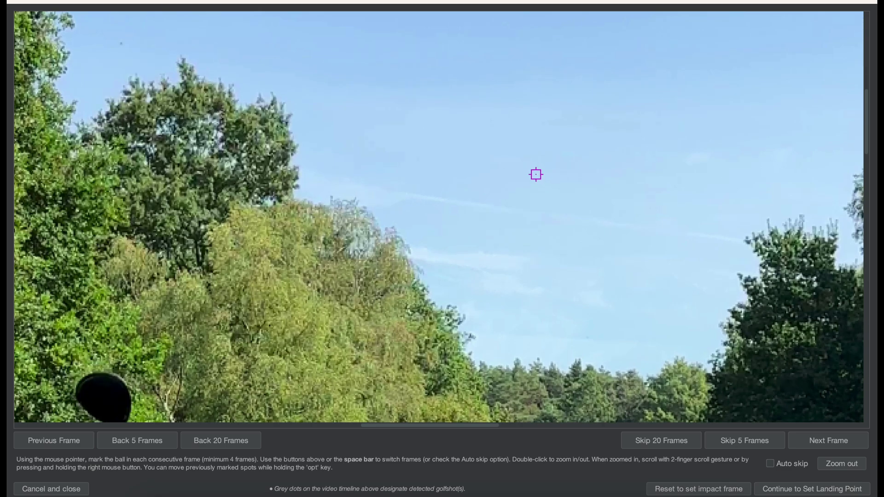
click(538, 175)
scroll(572, 191, up, 1)
key(space)
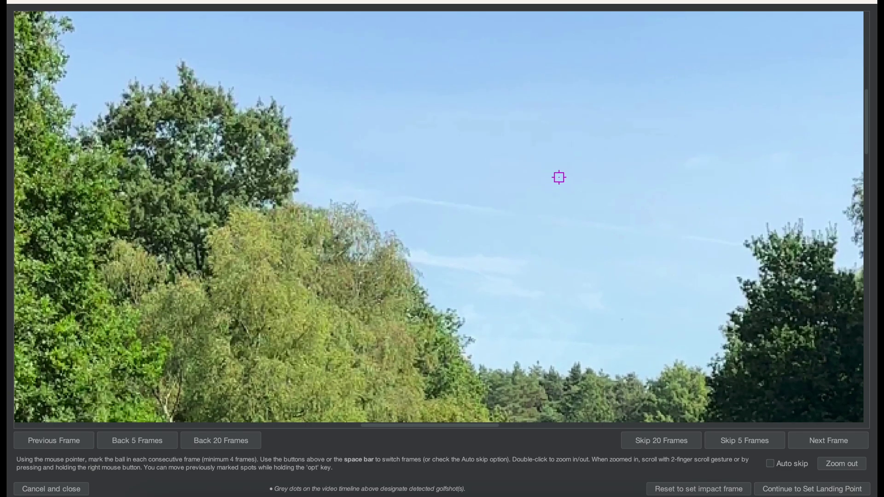
click(582, 190)
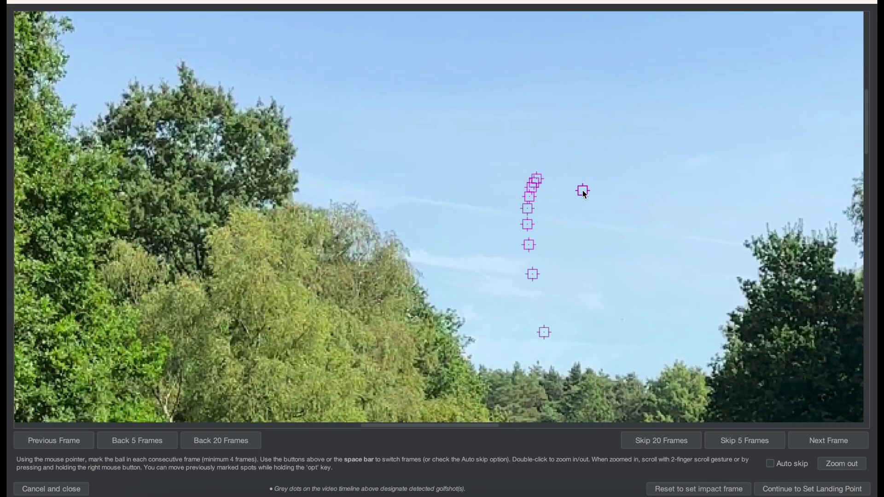
Step: Set the ball's landing point on the fairway and create the tracer line
click(58, 443)
click(59, 444)
click(836, 491)
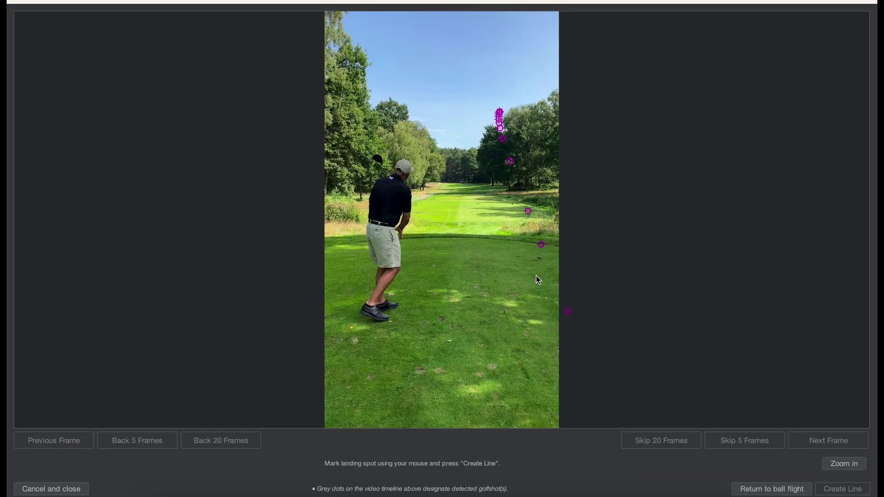
click(505, 181)
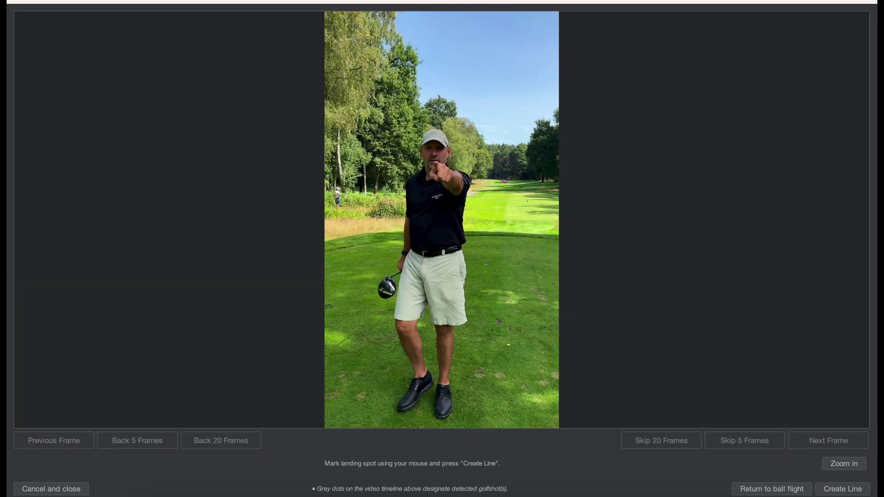
click(839, 489)
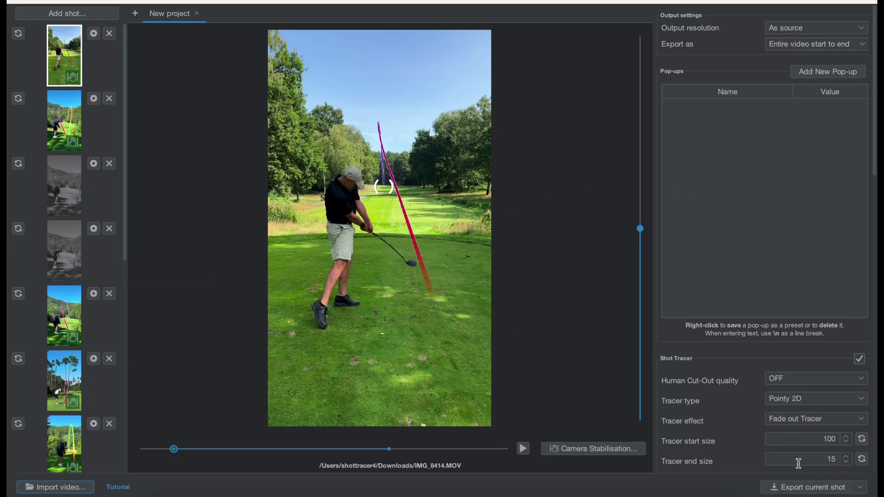
Step: Change the tracer's blue end colour to pure yellow FFFF00
scroll(777, 382, down, 5)
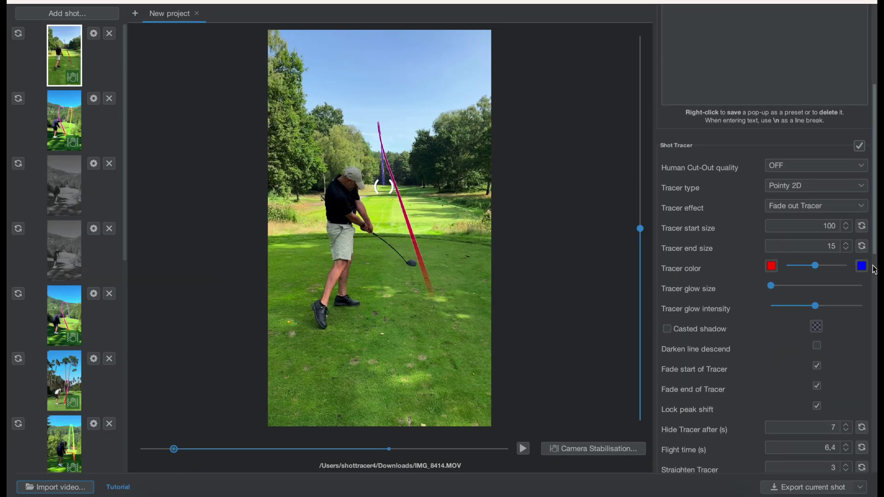
scroll(874, 269, down, 10)
scroll(875, 273, up, 10)
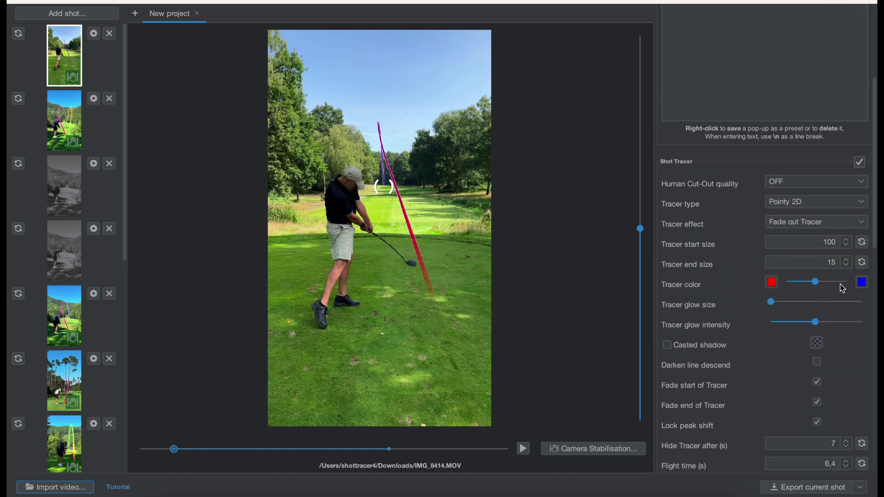
click(861, 284)
click(420, 205)
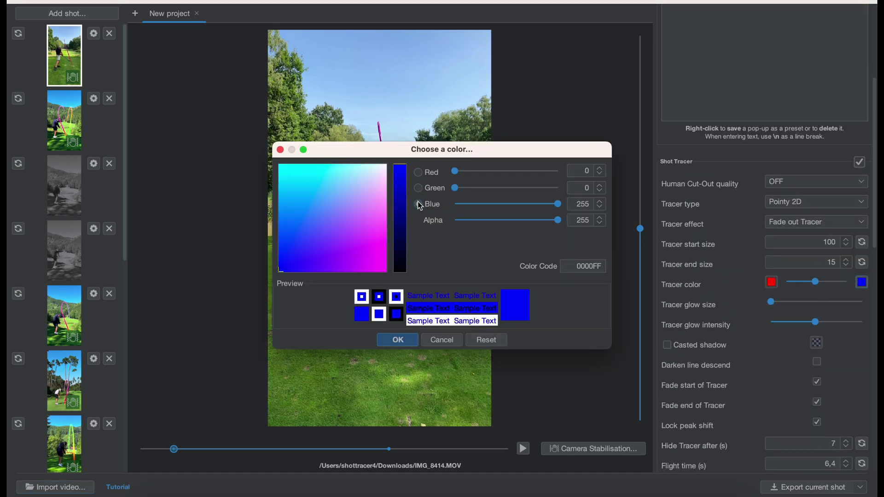
click(425, 188)
click(424, 173)
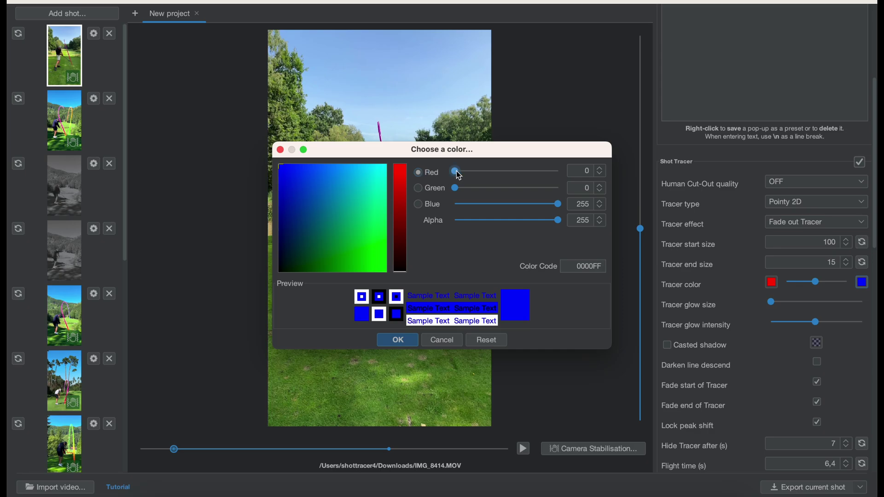
drag(460, 176, 559, 172)
drag(377, 263, 406, 300)
click(401, 341)
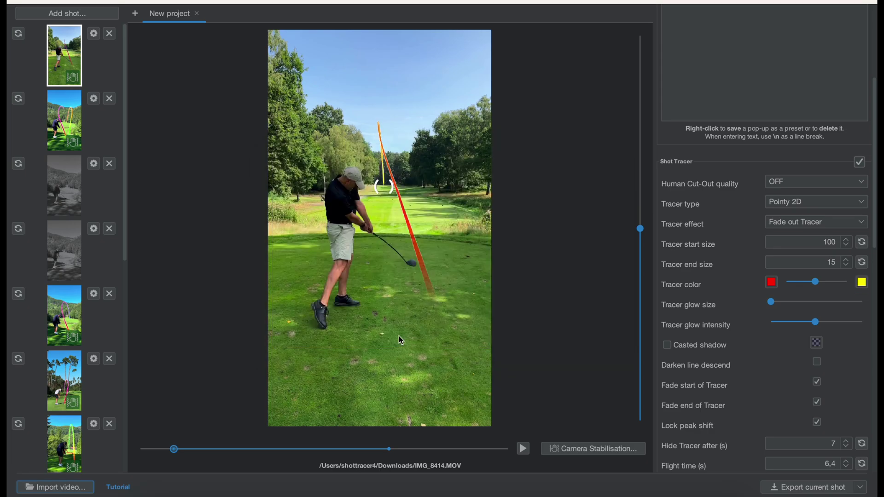
Step: Shift the red-to-yellow blend, turn the glow intensity to minimum, and preview the clip
drag(818, 282, 767, 307)
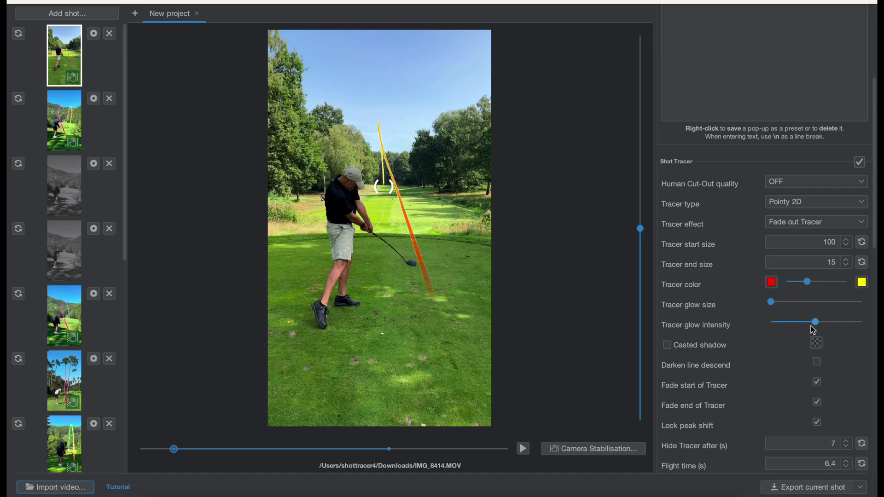
drag(814, 326, 707, 327)
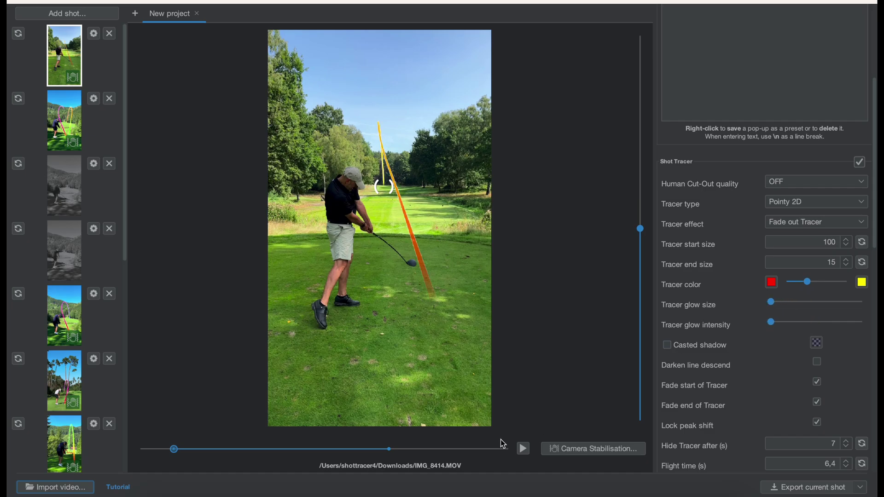
click(523, 449)
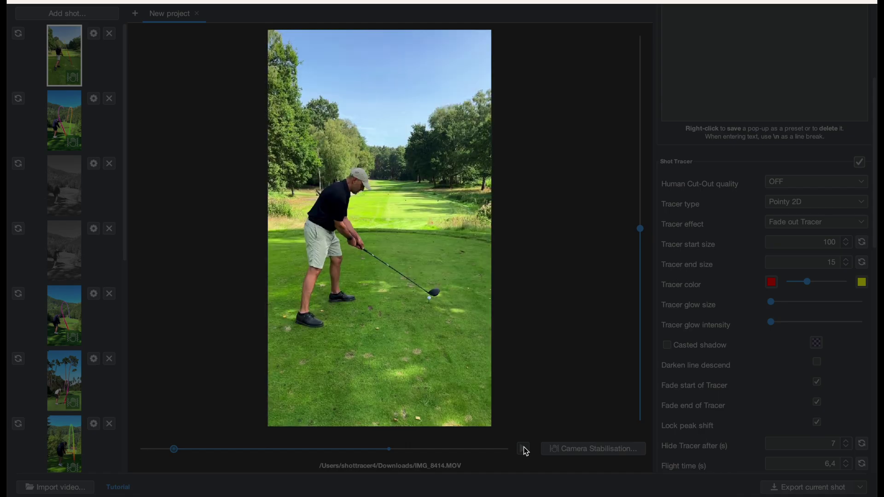
scroll(760, 129, up, 5)
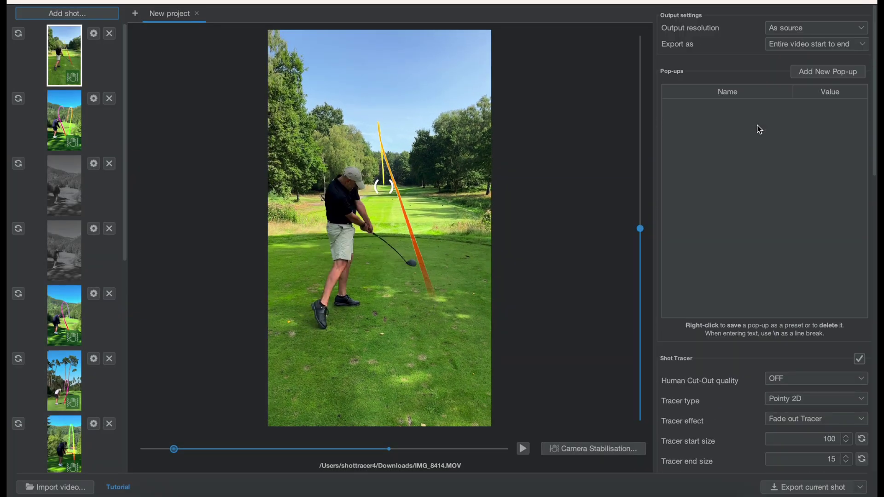
Step: Add a Fly Out Distance pop-up reading 277 YDS and place it at the tracer's end
click(831, 71)
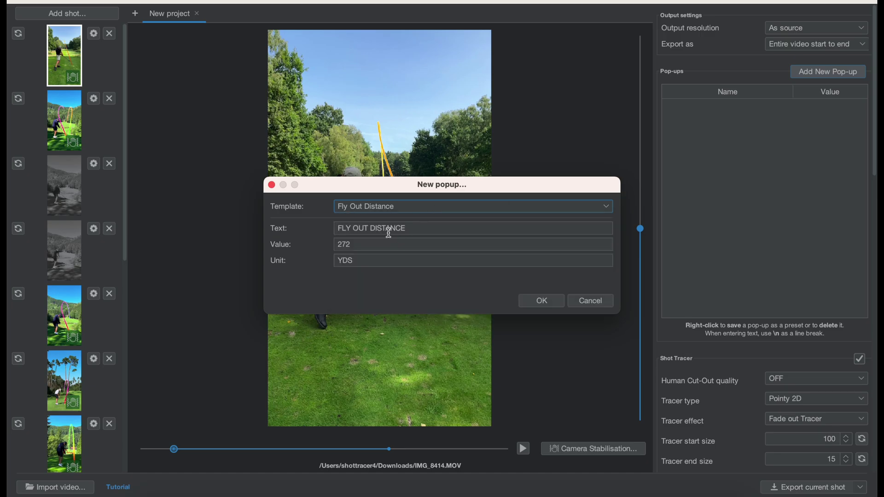
double_click(360, 246)
click(539, 300)
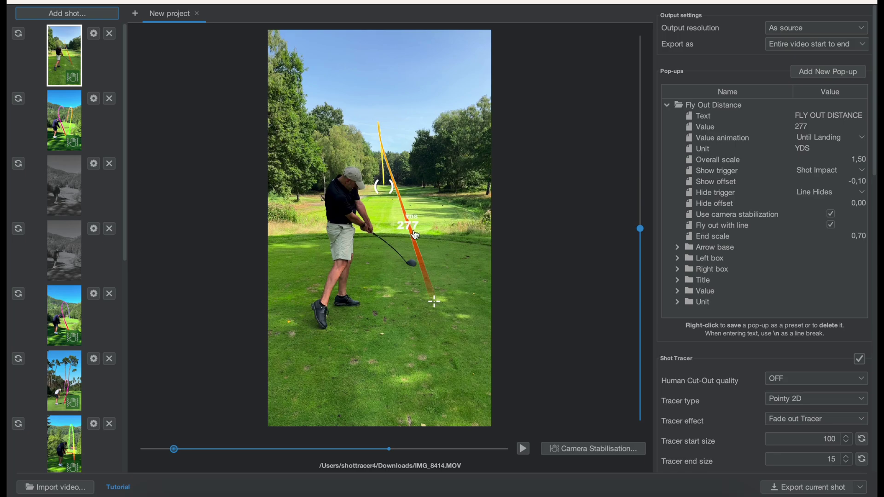
drag(445, 294, 448, 303)
Step: Set the pop-up's overall scale to 2,00 and play the clip to preview it
double_click(843, 160)
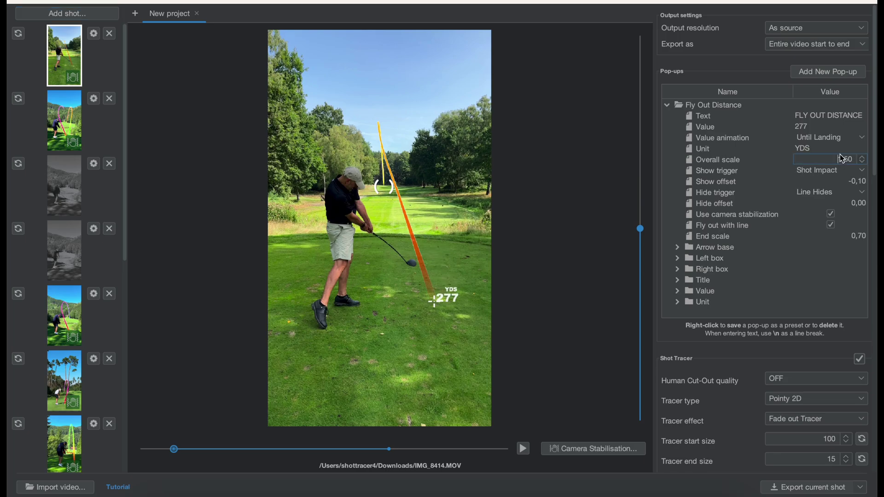
text(2)
key(Return)
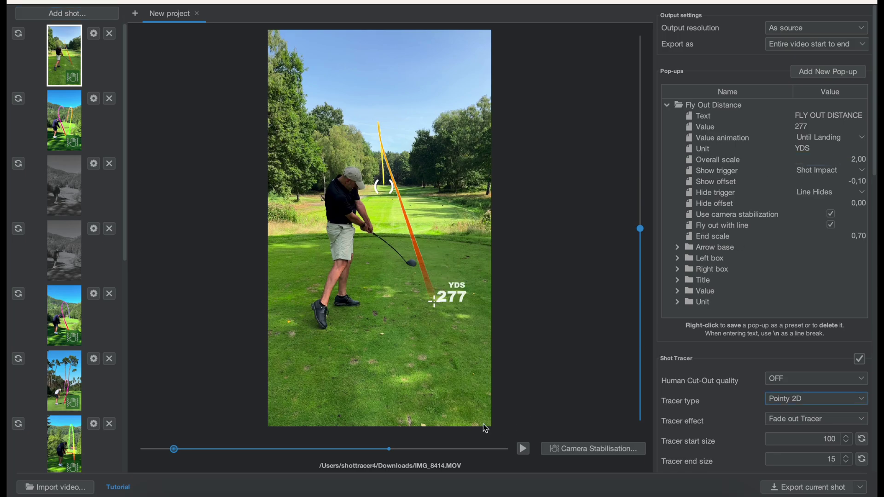
click(523, 449)
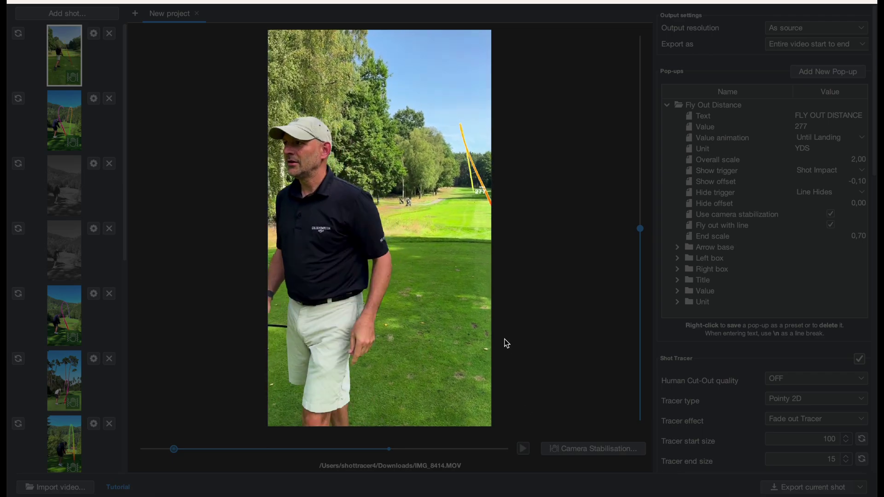
Step: Stop the preview and set Human Cut-Out quality to High
click(503, 311)
scroll(712, 302, down, 5)
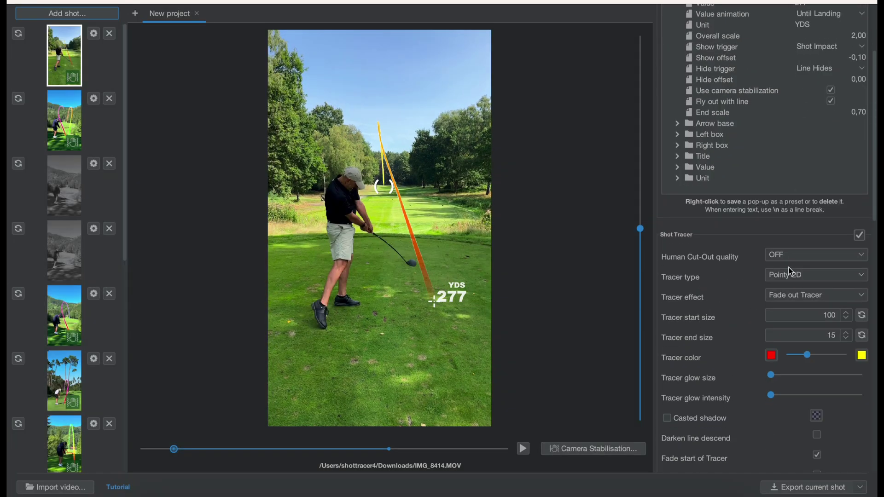
click(788, 255)
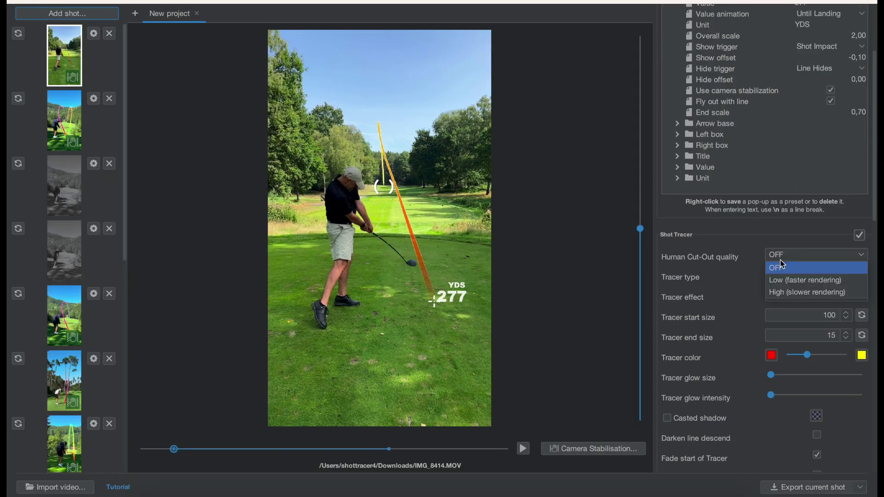
click(793, 297)
Step: Widen the tracer start size to 150, strengthen its glow size and intensity, then preview
scroll(734, 308, down, 3)
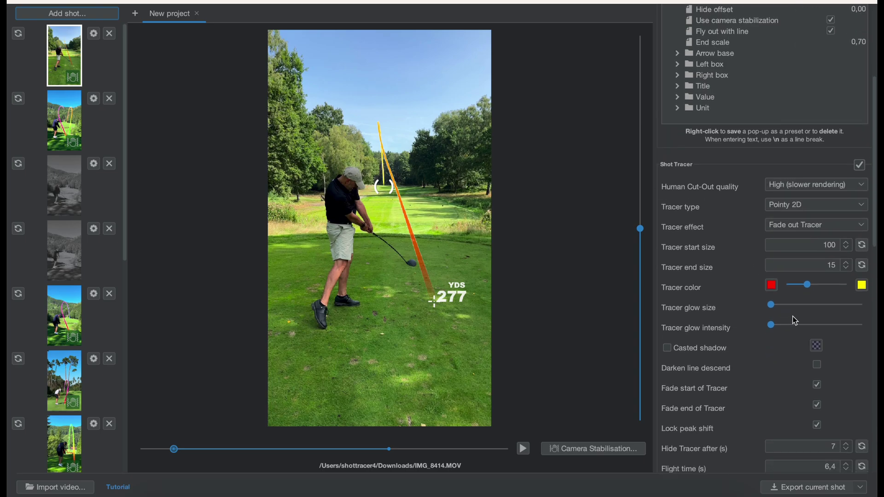
drag(771, 306, 796, 308)
drag(776, 329, 863, 316)
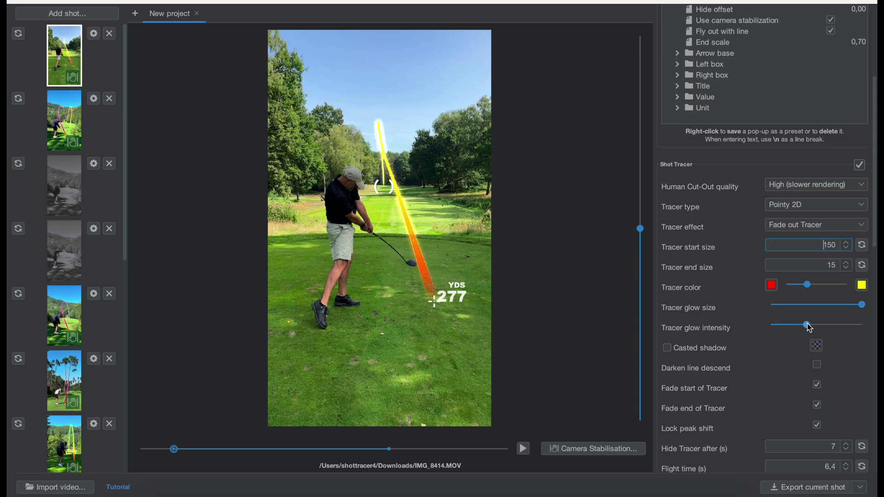
mouse_move(810, 328)
mouse_down()
mouse_move(783, 328)
mouse_move(809, 328)
mouse_move(796, 329)
mouse_up()
drag(860, 306, 807, 330)
drag(809, 289, 816, 288)
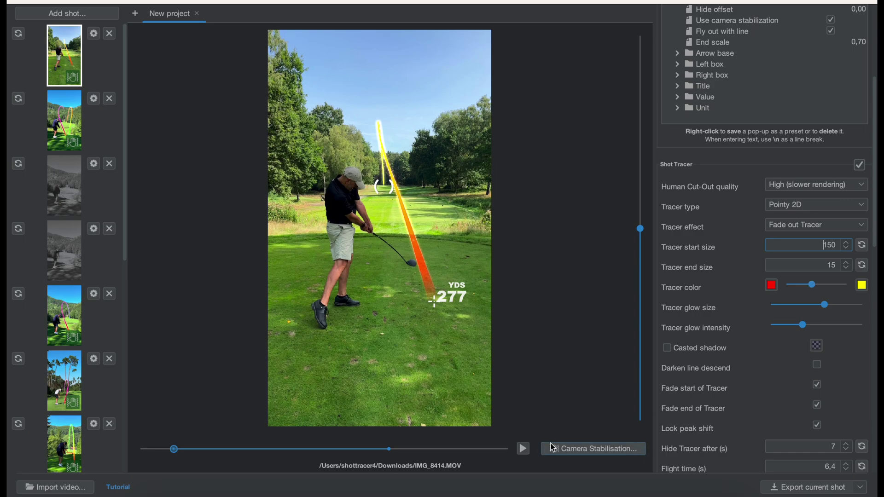
click(523, 449)
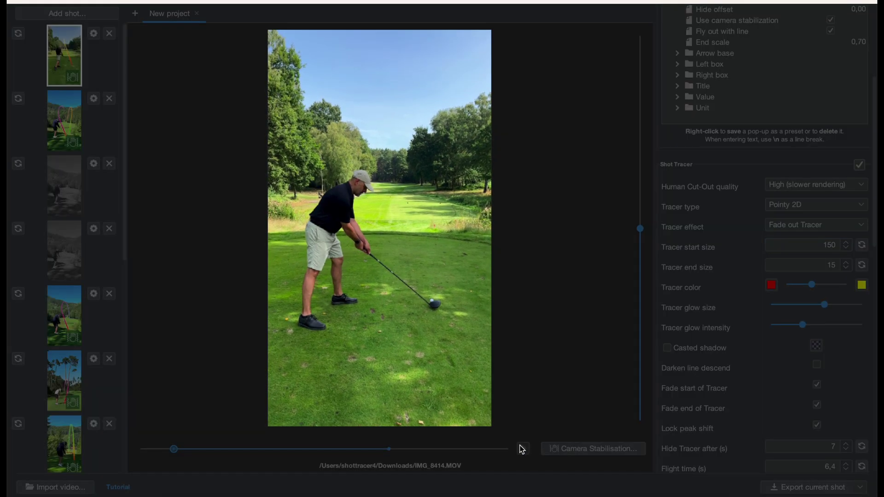